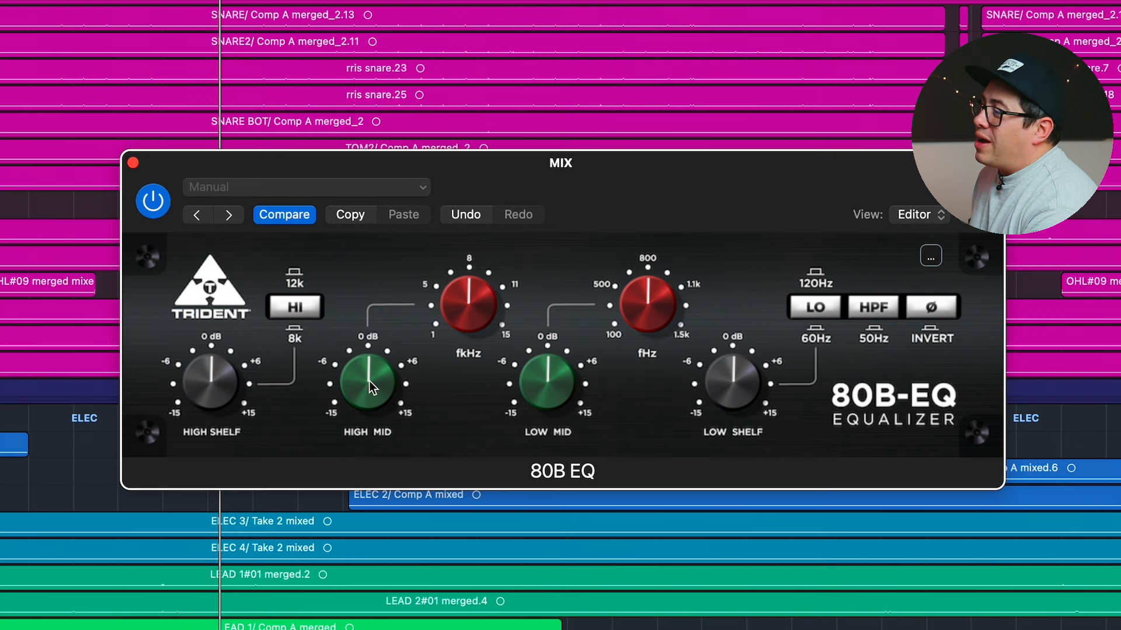
# Sweep the high mid and low mid frequency controls of the mix bus EQ
pyautogui.moveTo(477, 311); pyautogui.dragTo(532, 207)
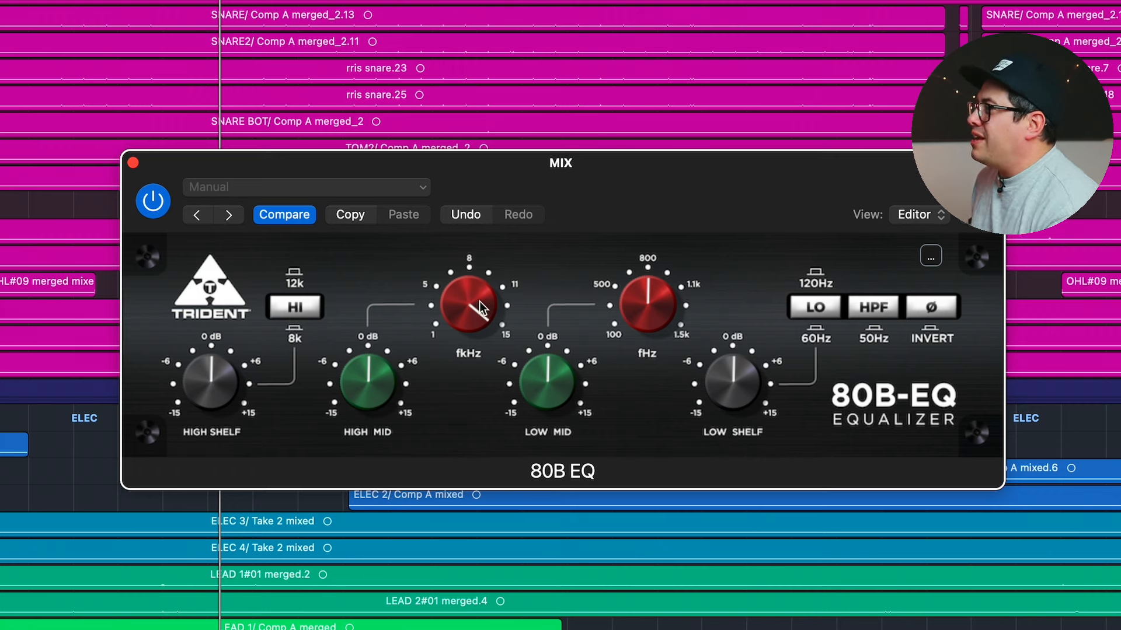
pyautogui.moveTo(655, 300); pyautogui.dragTo(768, 3)
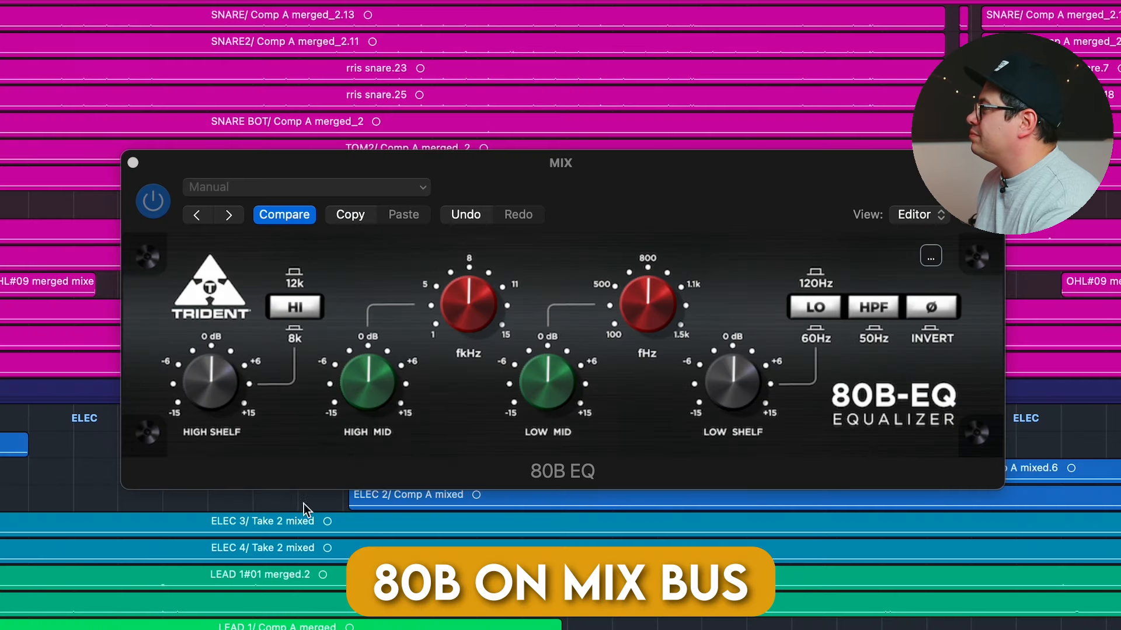
# Boost the mix bus EQ's high shelf slightly past +6 dB, trying both HI frequencies and leaving the HI switch unlit
pyautogui.moveTo(210, 388); pyautogui.dragTo(243, 297)
pyautogui.click(289, 311)
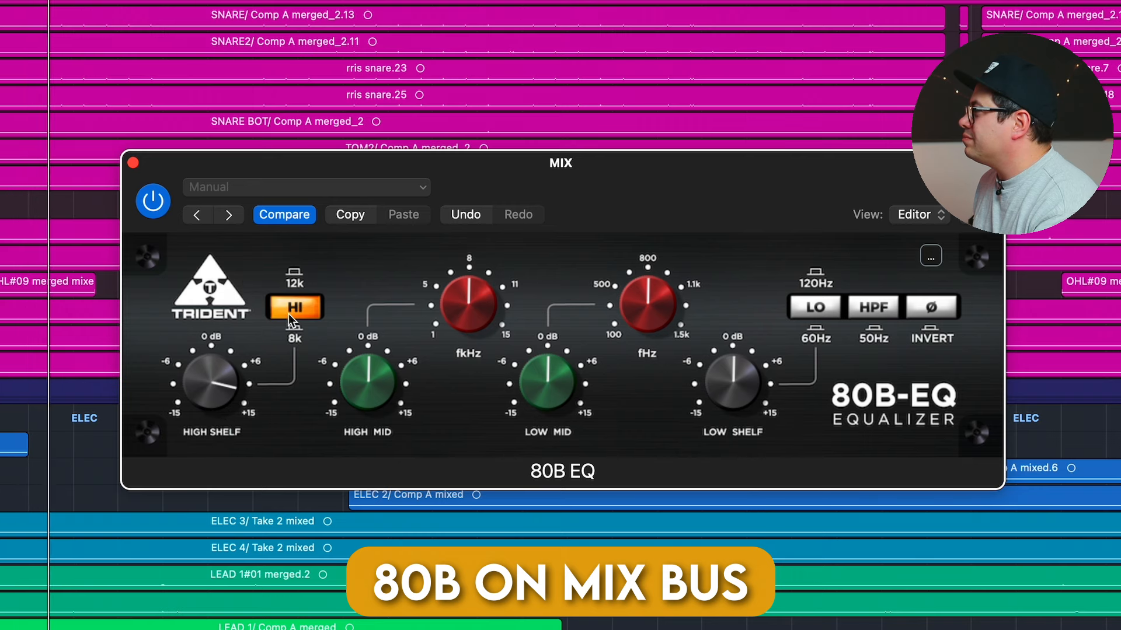
pyautogui.moveTo(226, 385); pyautogui.dragTo(226, 410)
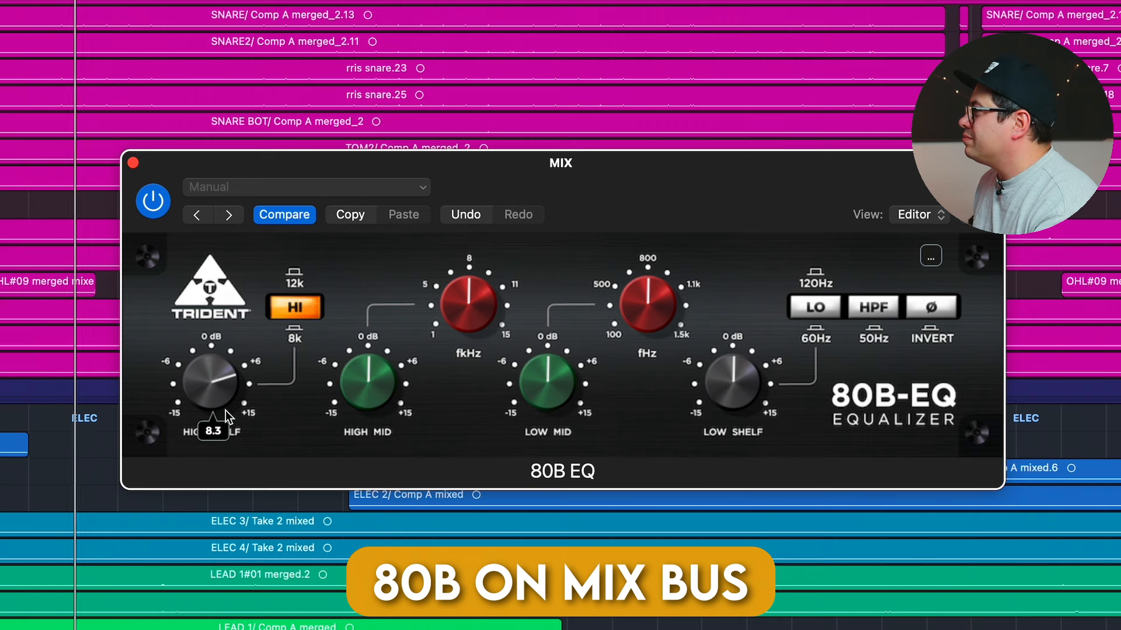
pyautogui.click(309, 302)
pyautogui.moveTo(252, 368); pyautogui.dragTo(232, 390)
# Boost the mix bus low shelf to just under +6 dB with the LO switch engaged, and enable the 50 Hz high-pass filter
pyautogui.moveTo(754, 341)
pyautogui.mouseDown()
pyautogui.moveTo(754, 315)
pyautogui.moveTo(757, 340)
pyautogui.mouseUp()
pyautogui.click(808, 307)
pyautogui.moveTo(722, 388); pyautogui.dragTo(720, 415)
pyautogui.click(875, 308)
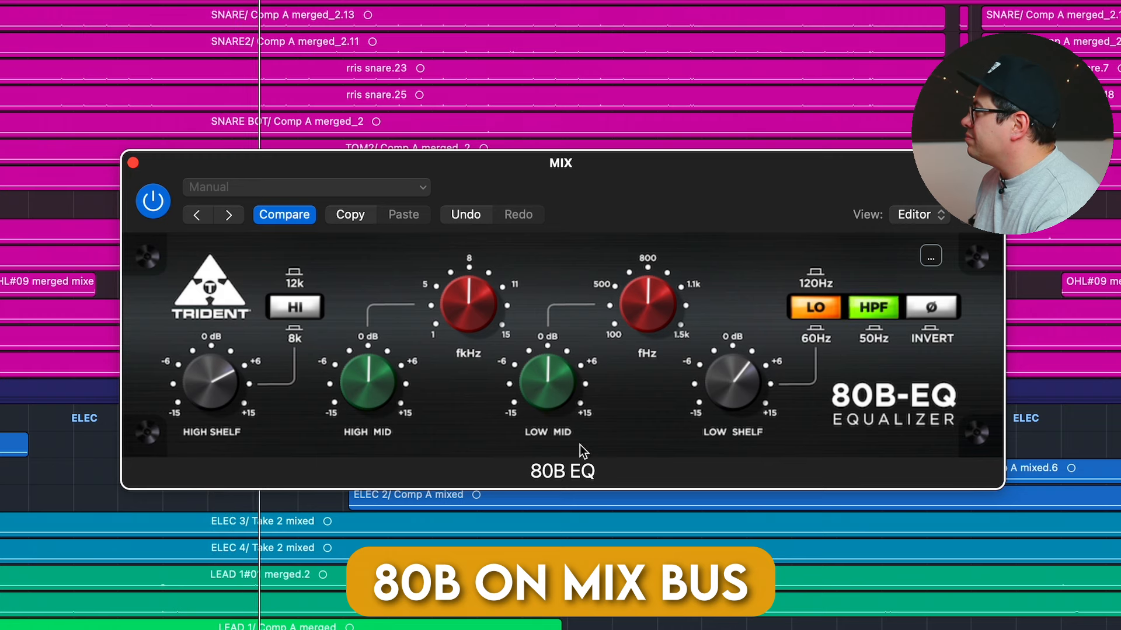
# Sweep the mix bus low mid band to around 500 Hz and cut it by a few dB
pyautogui.moveTo(556, 394); pyautogui.dragTo(558, 373)
pyautogui.moveTo(659, 279); pyautogui.dragTo(646, 366)
pyautogui.moveTo(564, 407); pyautogui.dragTo(568, 449)
# Sweep the mix bus high mid band to between 1 and 5 kHz and boost it by a few dB
pyautogui.moveTo(469, 326); pyautogui.dragTo(474, 297)
pyautogui.moveTo(364, 398); pyautogui.dragTo(372, 363)
pyautogui.moveTo(456, 296); pyautogui.dragTo(450, 440)
pyautogui.moveTo(404, 411); pyautogui.dragTo(412, 416)
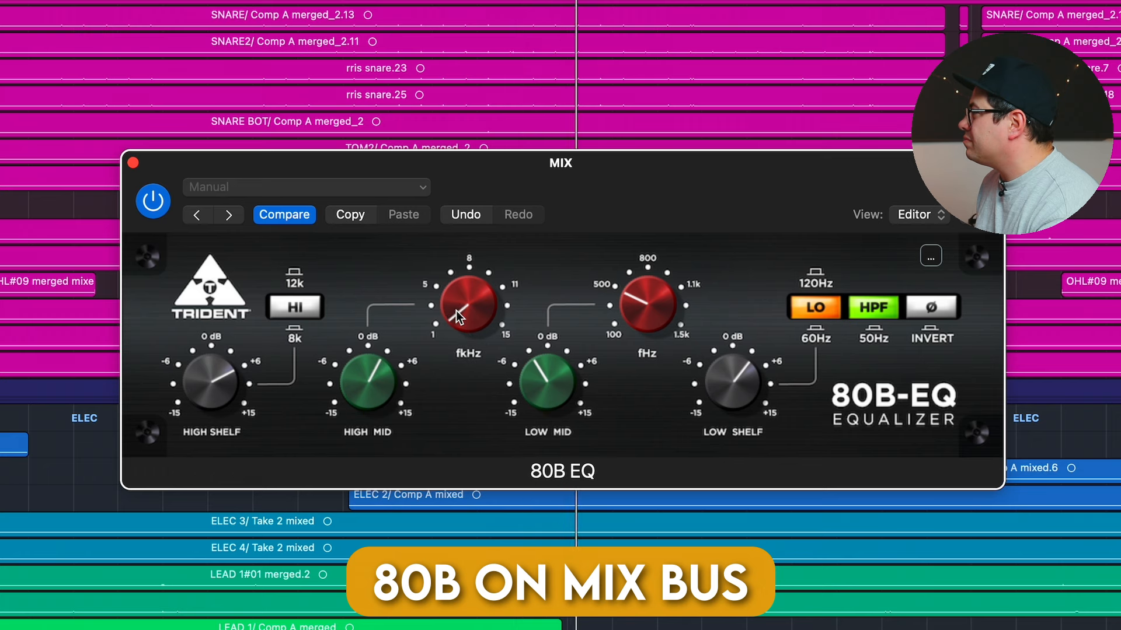
pyautogui.moveTo(463, 290); pyautogui.dragTo(463, 286)
pyautogui.moveTo(380, 385); pyautogui.dragTo(374, 389)
# Compare the mix with the EQ bypassed and active during playback, leaving the EQ on
pyautogui.click(154, 202)
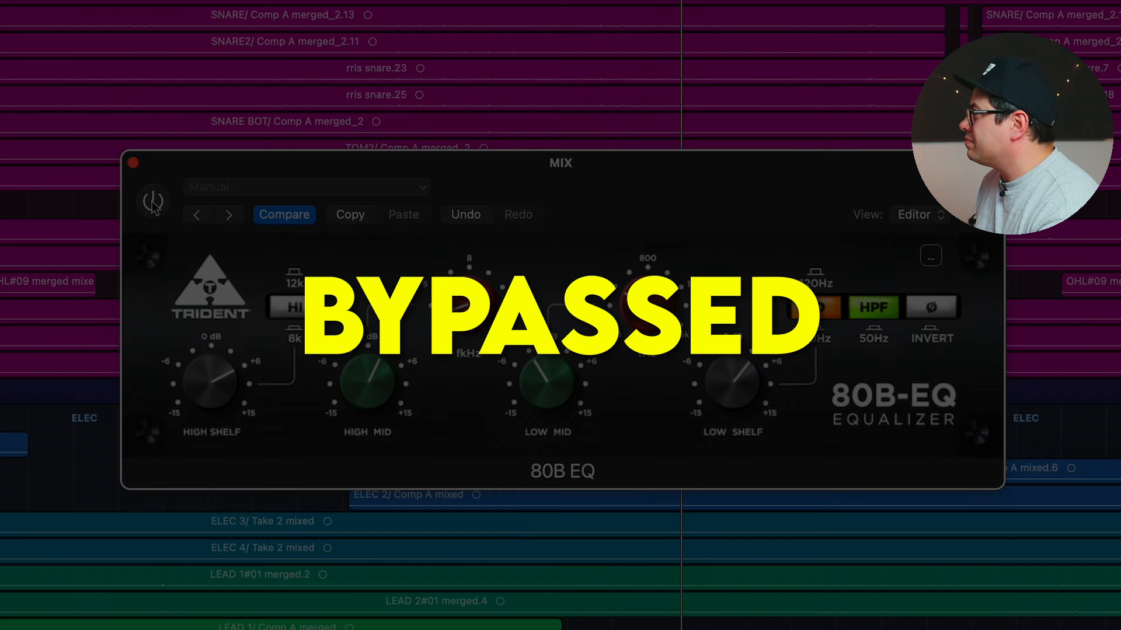
pyautogui.click(153, 202)
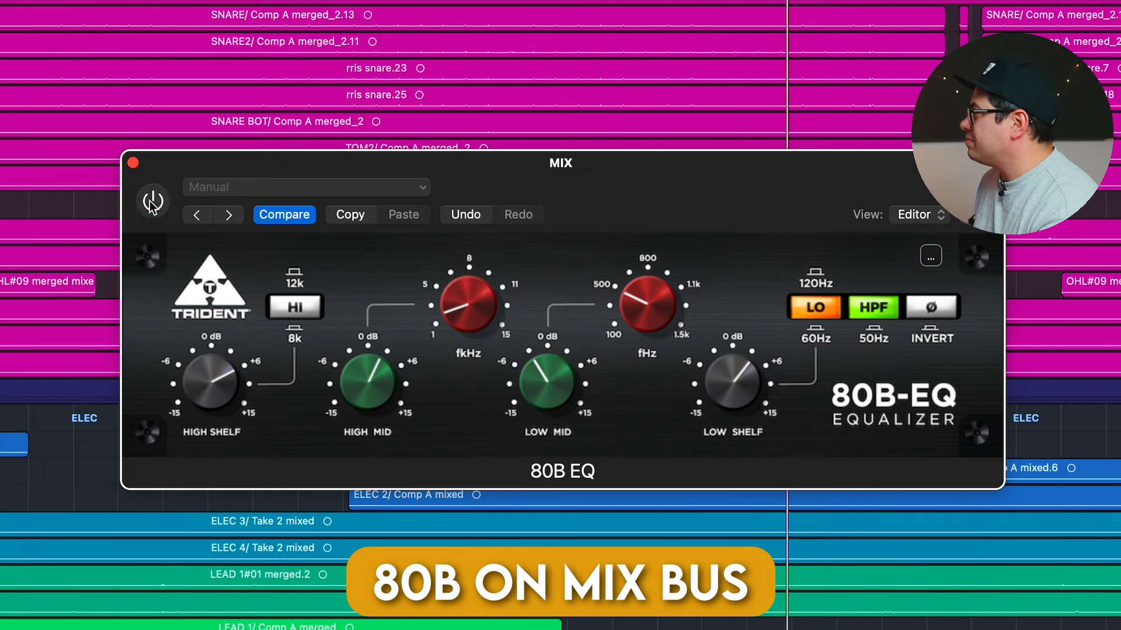
pyautogui.click(153, 202)
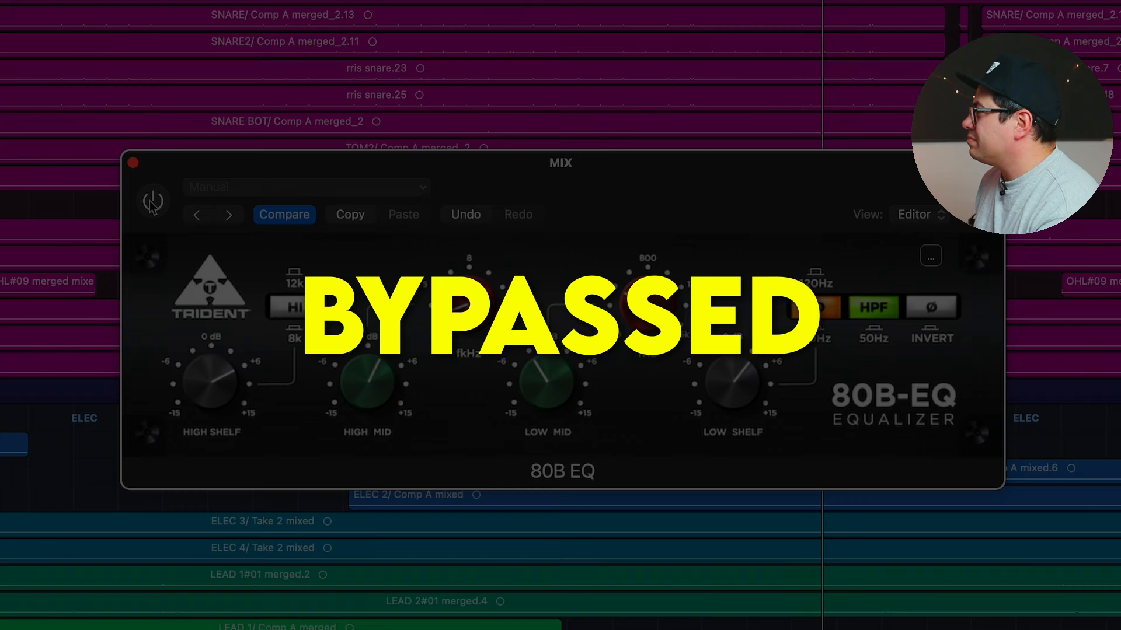
pyautogui.click(153, 204)
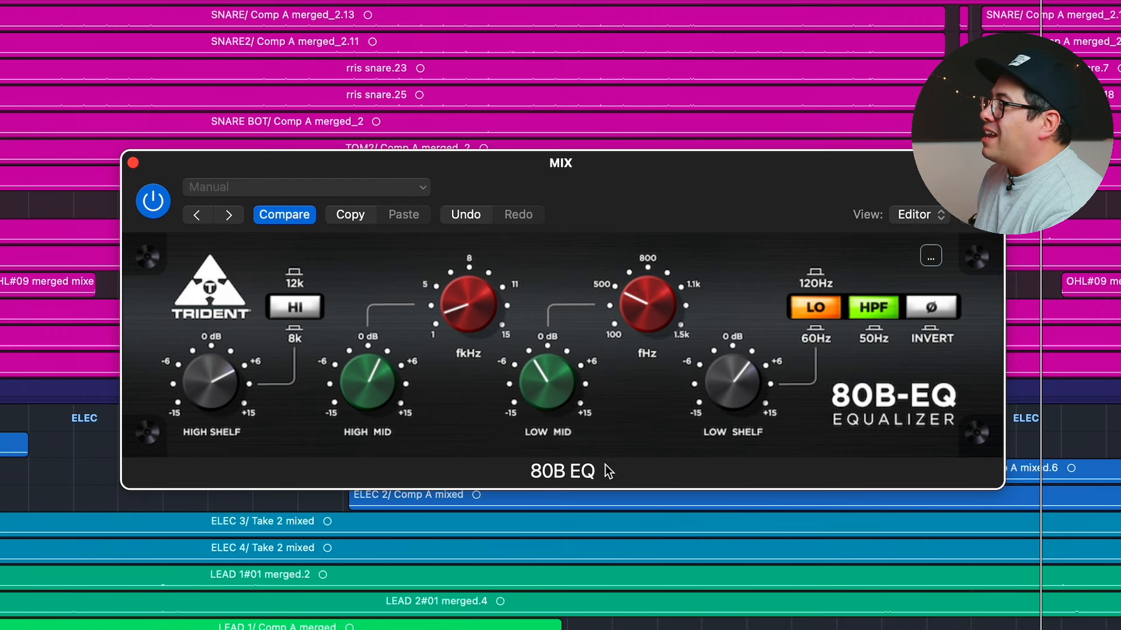
pyautogui.moveTo(189, 374); pyautogui.dragTo(223, 367)
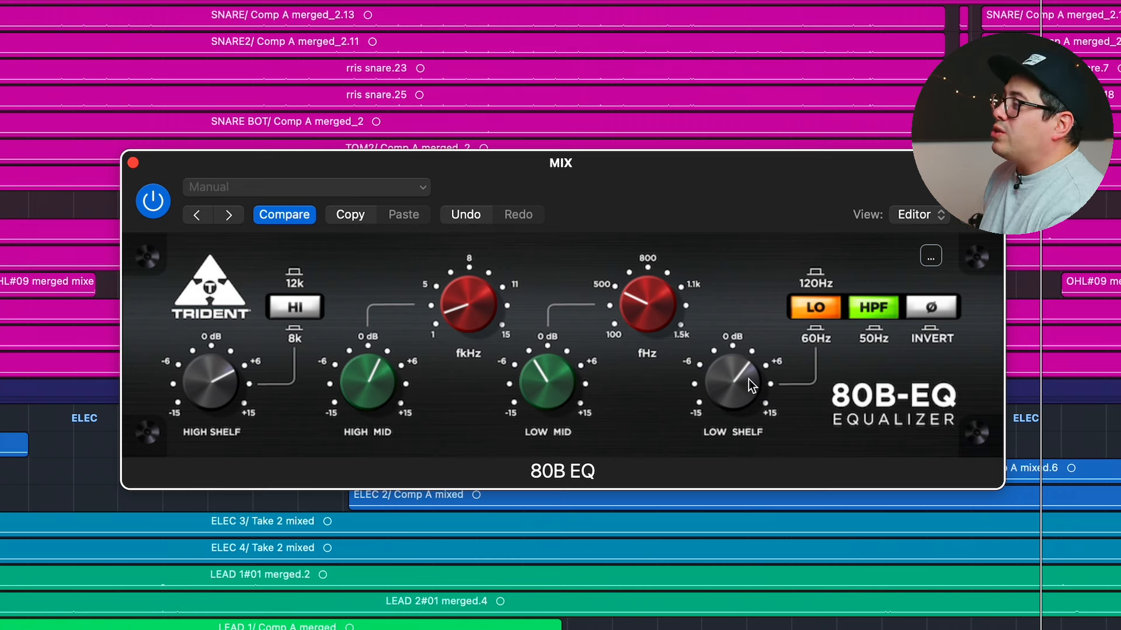
pyautogui.moveTo(749, 381)
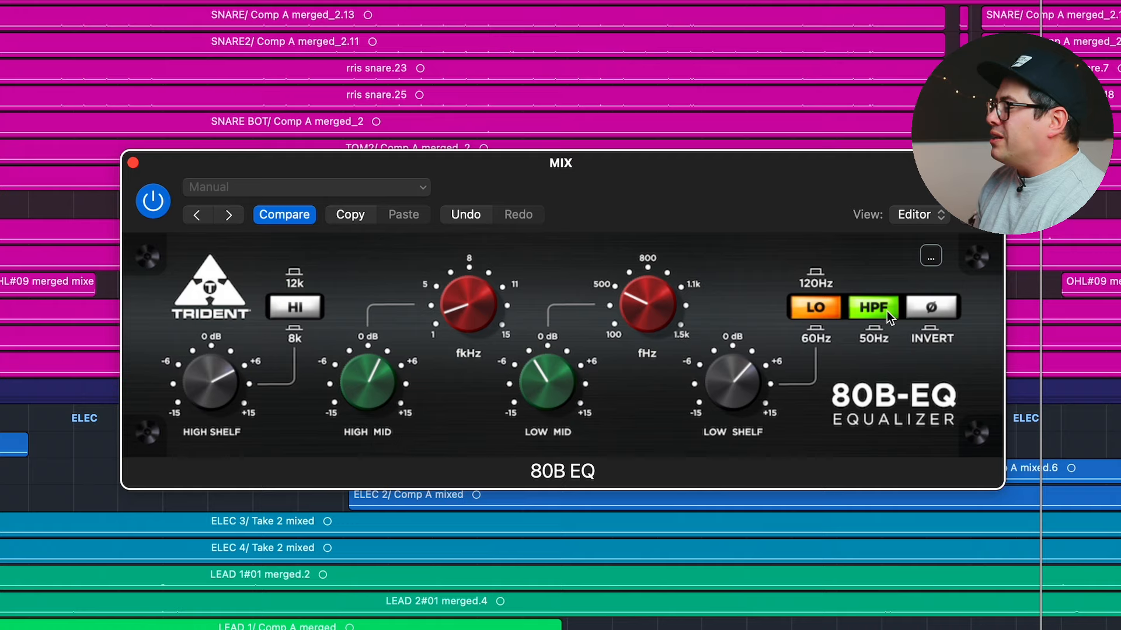
# Bypass and re-enable the mix bus EQ twice more to check its overall effect
pyautogui.click(153, 201)
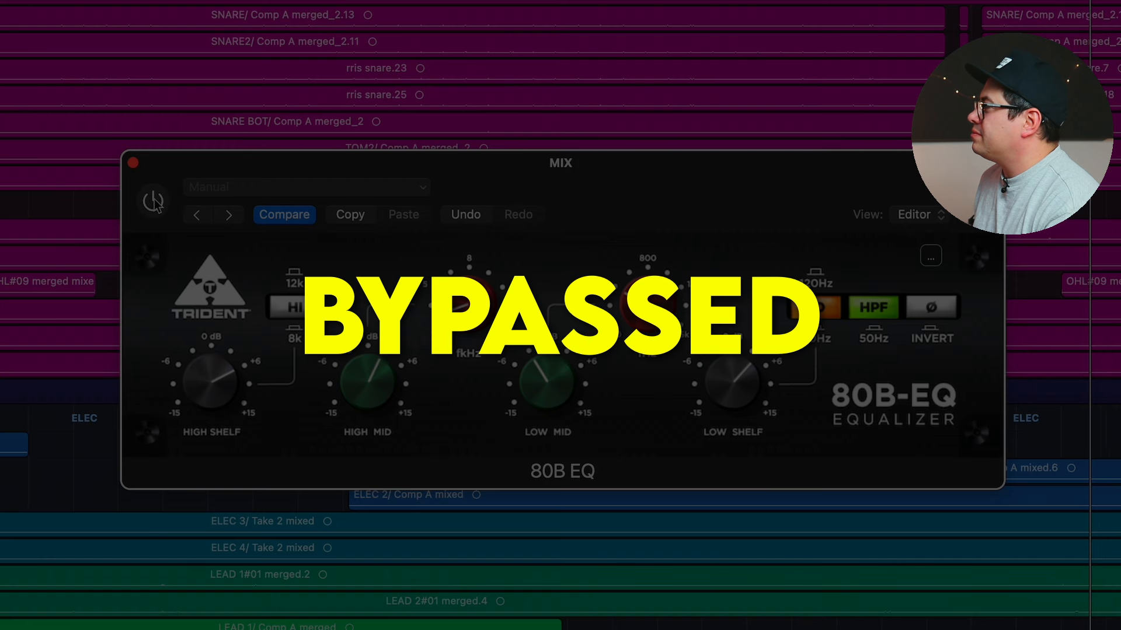
pyautogui.click(153, 201)
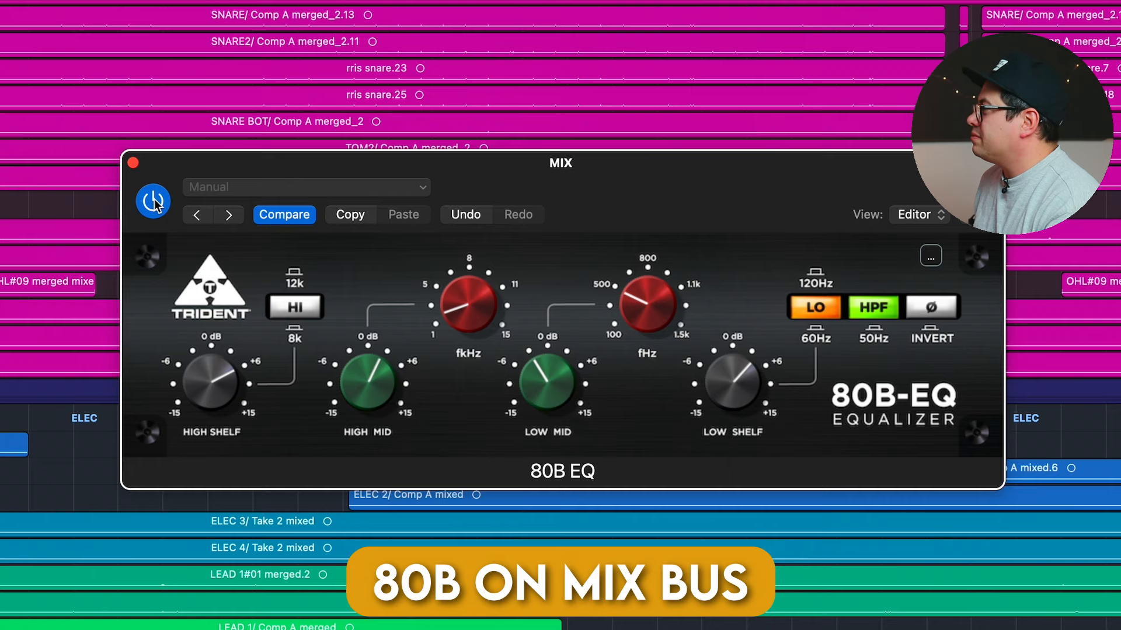
pyautogui.click(154, 201)
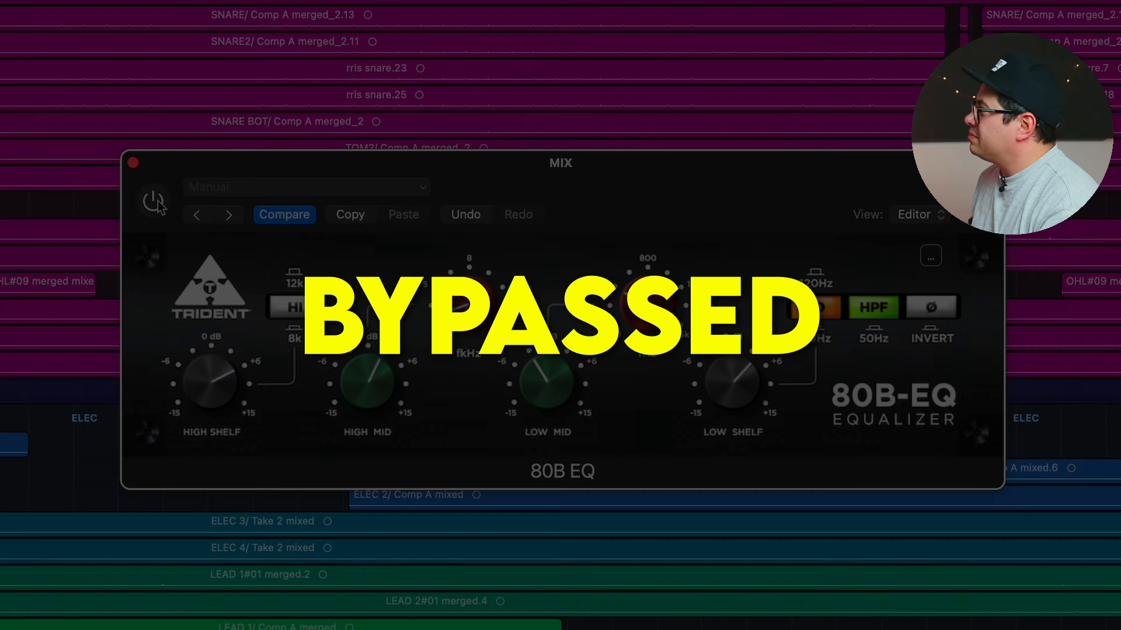
pyautogui.click(154, 201)
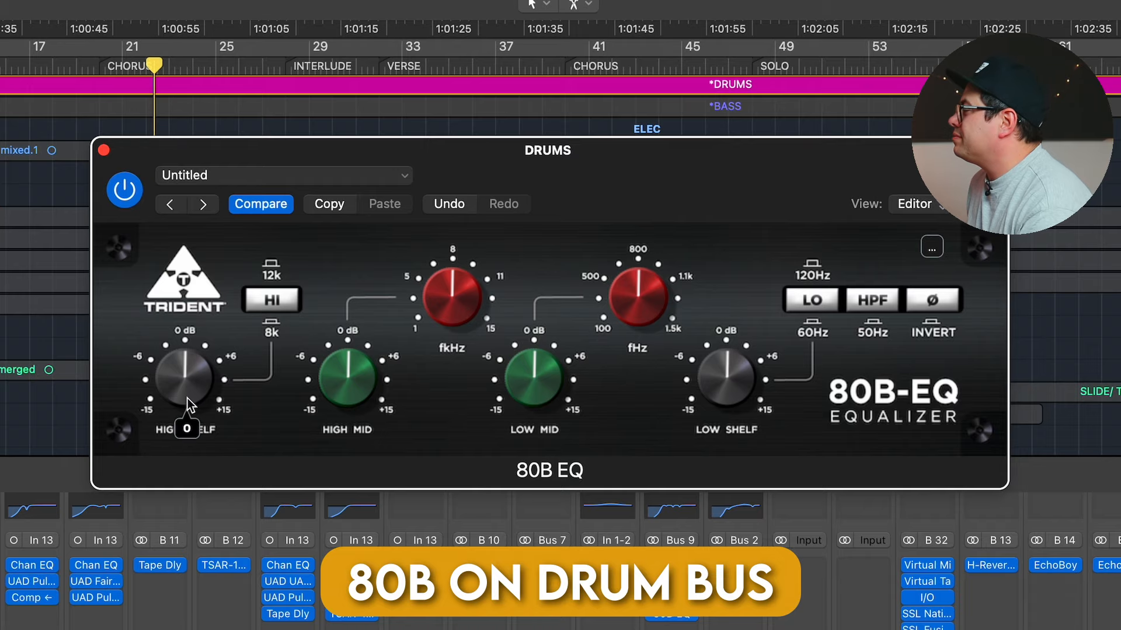
# Boost the high shelf on the drum bus EQ past +6 dB with the HI switch engaged
pyautogui.moveTo(188, 398); pyautogui.dragTo(223, 324)
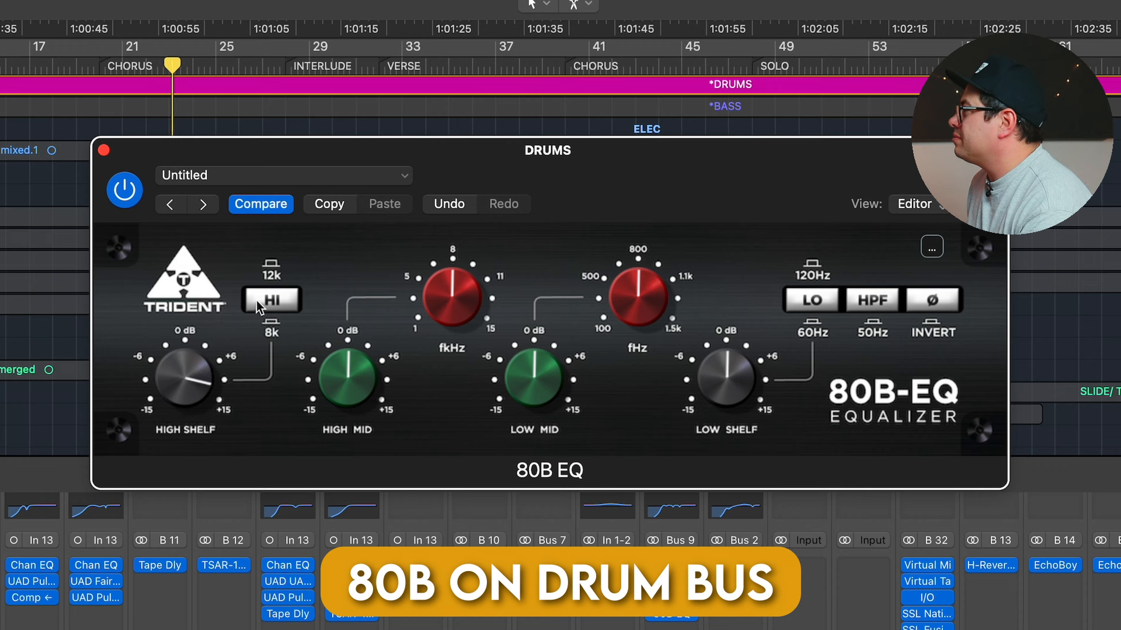
pyautogui.click(272, 298)
pyautogui.moveTo(200, 370); pyautogui.dragTo(200, 395)
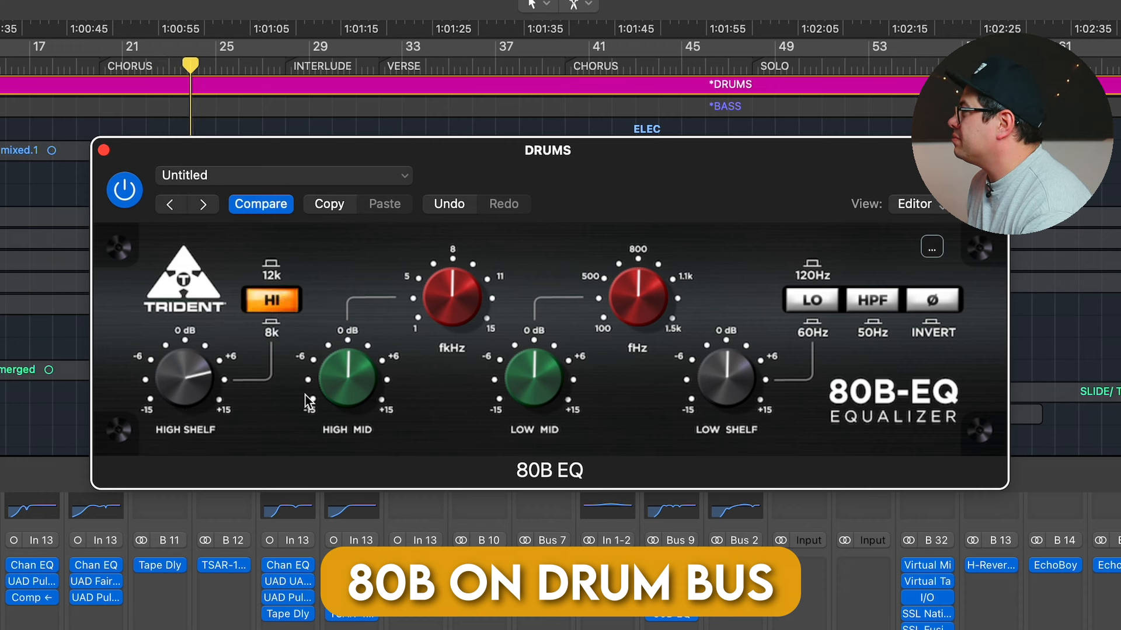
# Boost the drum bus low shelf by a small amount below +6 dB with the LO switch engaged
pyautogui.moveTo(750, 401); pyautogui.dragTo(777, 310)
pyautogui.moveTo(733, 363); pyautogui.dragTo(741, 397)
pyautogui.click(816, 308)
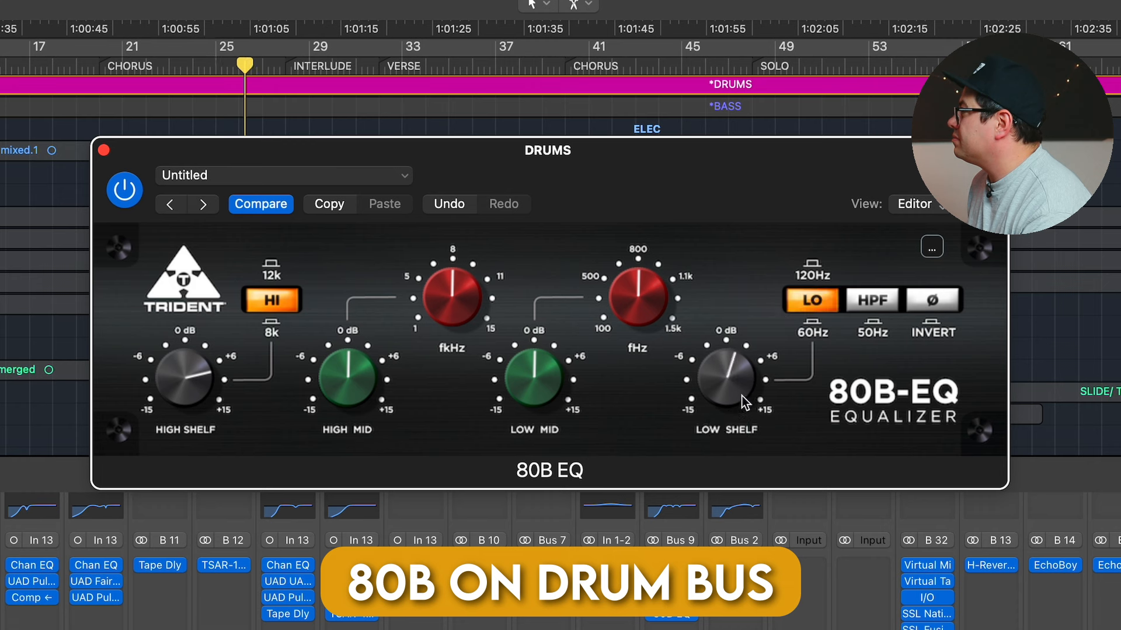
# Cut the drum bus low mid band by a few dB with its frequency at about 800 Hz
pyautogui.moveTo(557, 352); pyautogui.dragTo(564, 316)
pyautogui.moveTo(650, 309)
pyautogui.mouseDown()
pyautogui.moveTo(656, 295)
pyautogui.moveTo(656, 308)
pyautogui.mouseUp()
pyautogui.moveTo(537, 370); pyautogui.dragTo(541, 455)
# Sweep the drum bus high mid band to about 5 kHz and boost it by a small amount
pyautogui.moveTo(478, 301); pyautogui.dragTo(474, 271)
pyautogui.moveTo(349, 383); pyautogui.dragTo(364, 360)
pyautogui.moveTo(446, 316); pyautogui.dragTo(445, 385)
pyautogui.moveTo(361, 397)
pyautogui.mouseDown()
pyautogui.moveTo(364, 424)
pyautogui.moveTo(342, 397)
pyautogui.mouseUp()
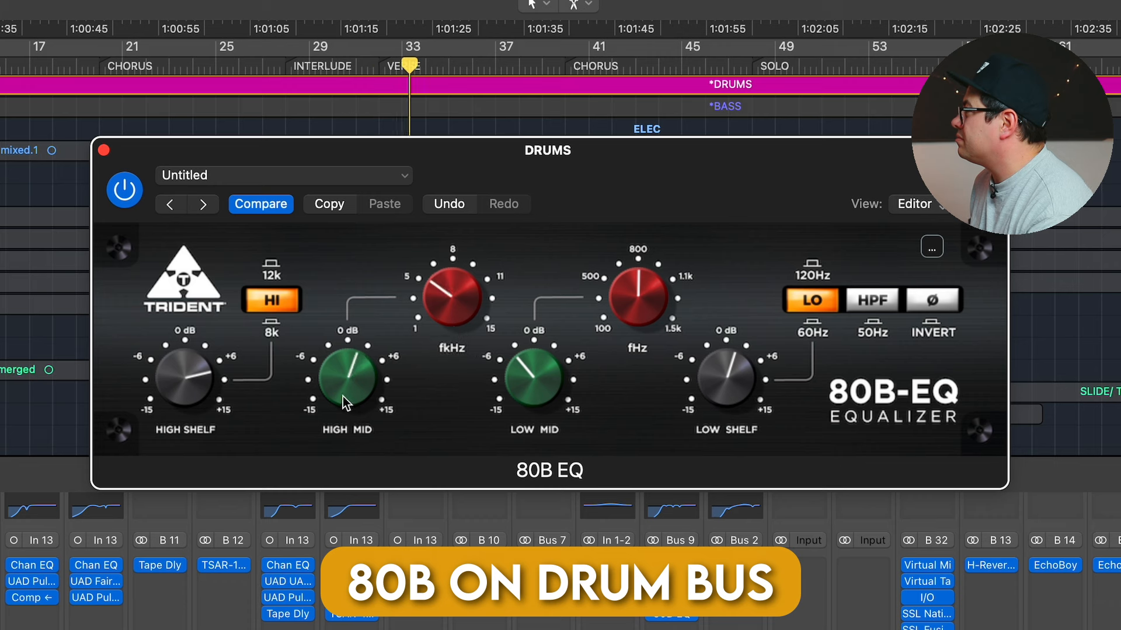
# Compare the drum bus repeatedly with the EQ bypassed and active during playback, ending with it enabled
pyautogui.click(128, 192)
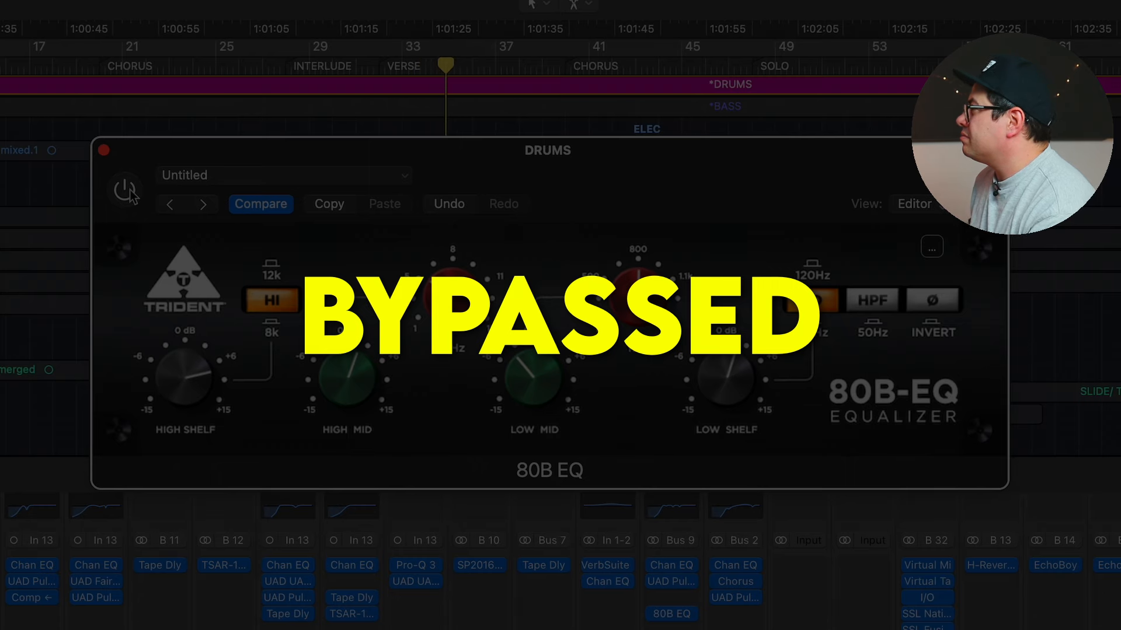
pyautogui.click(126, 191)
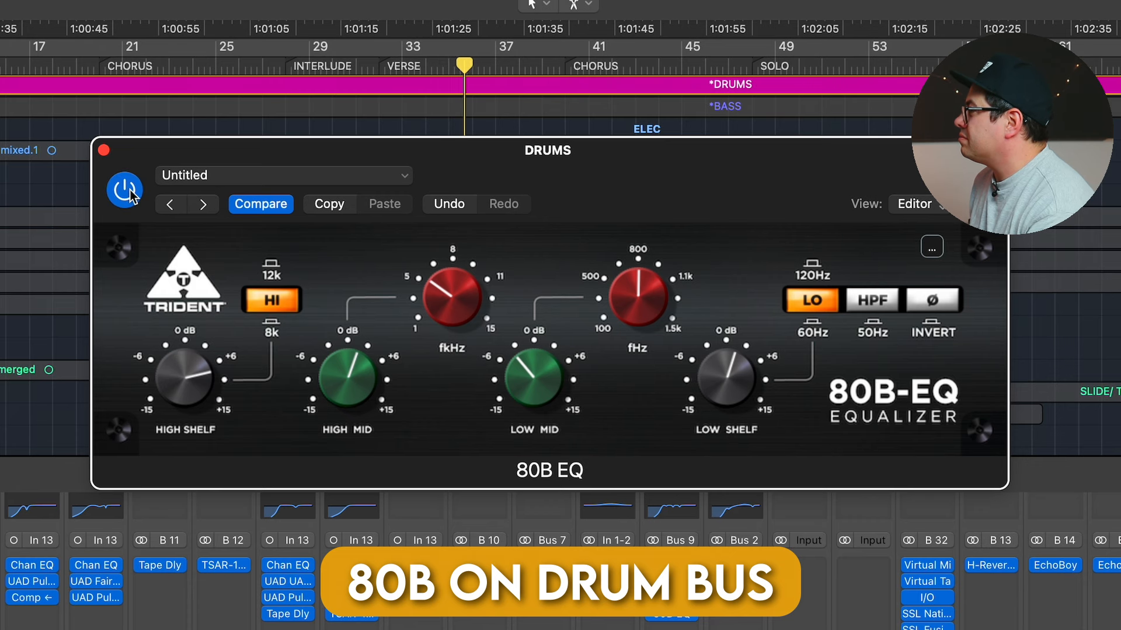
pyautogui.click(127, 192)
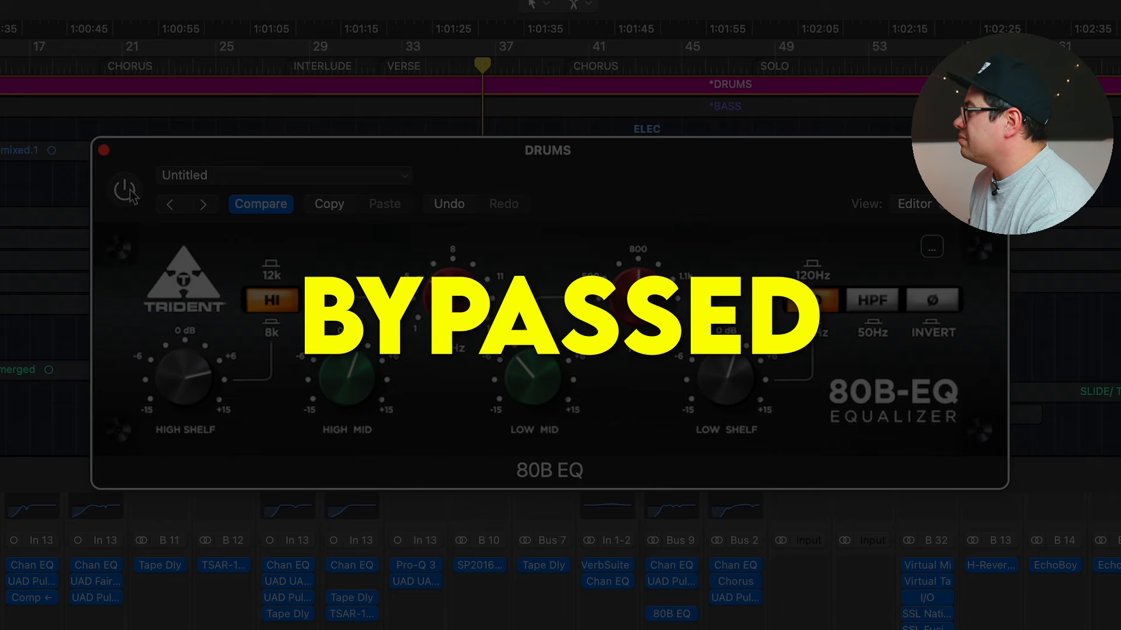
pyautogui.click(127, 192)
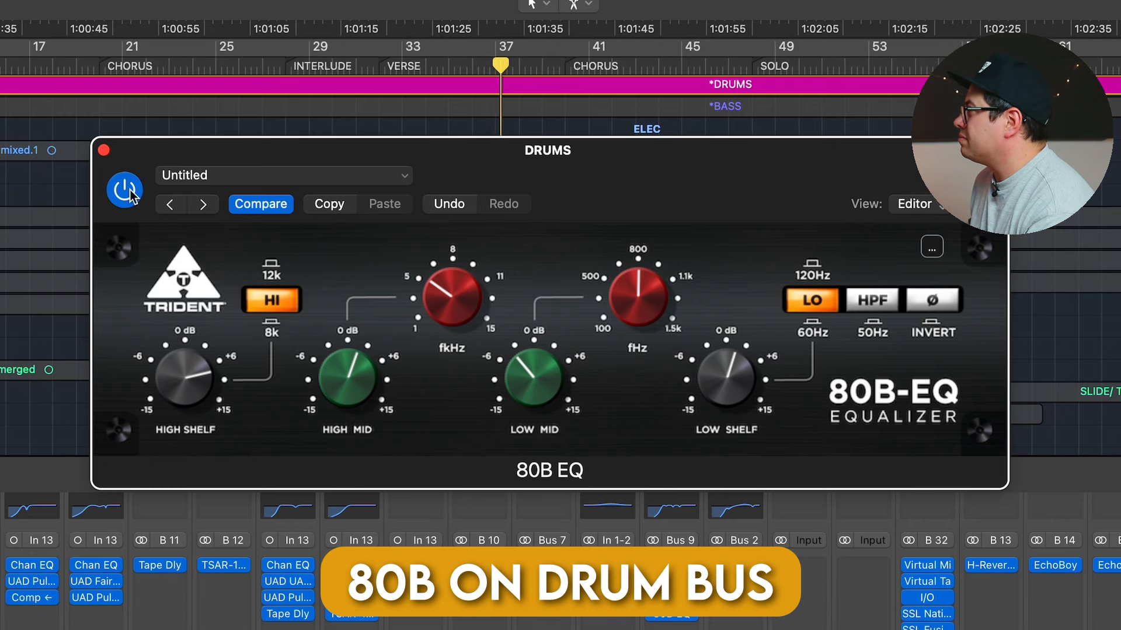
pyautogui.click(127, 192)
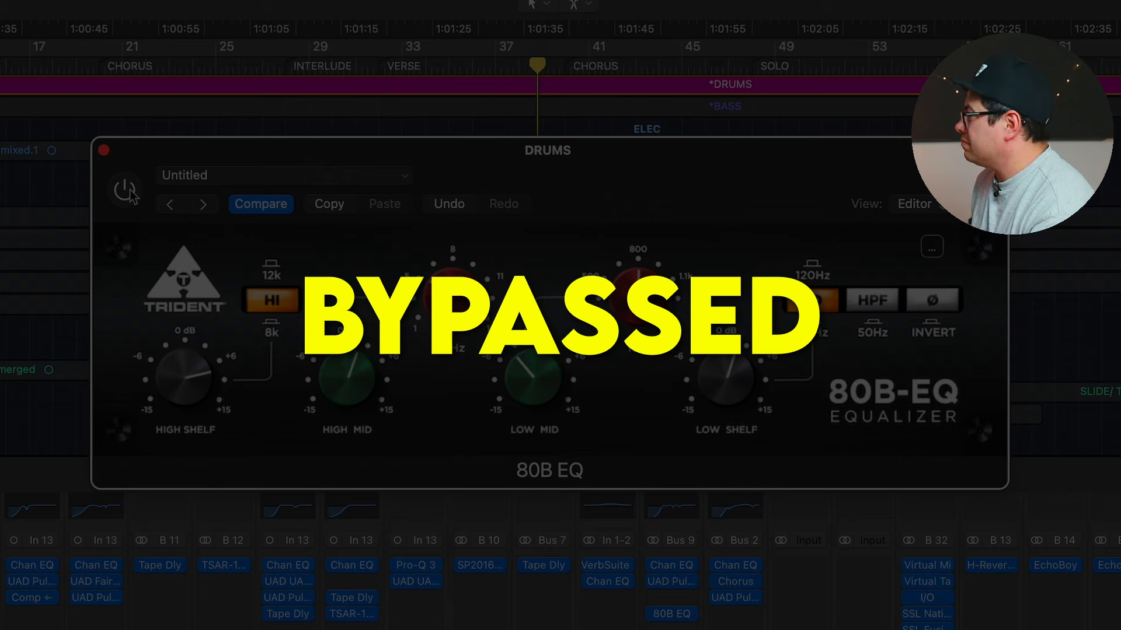
pyautogui.click(126, 191)
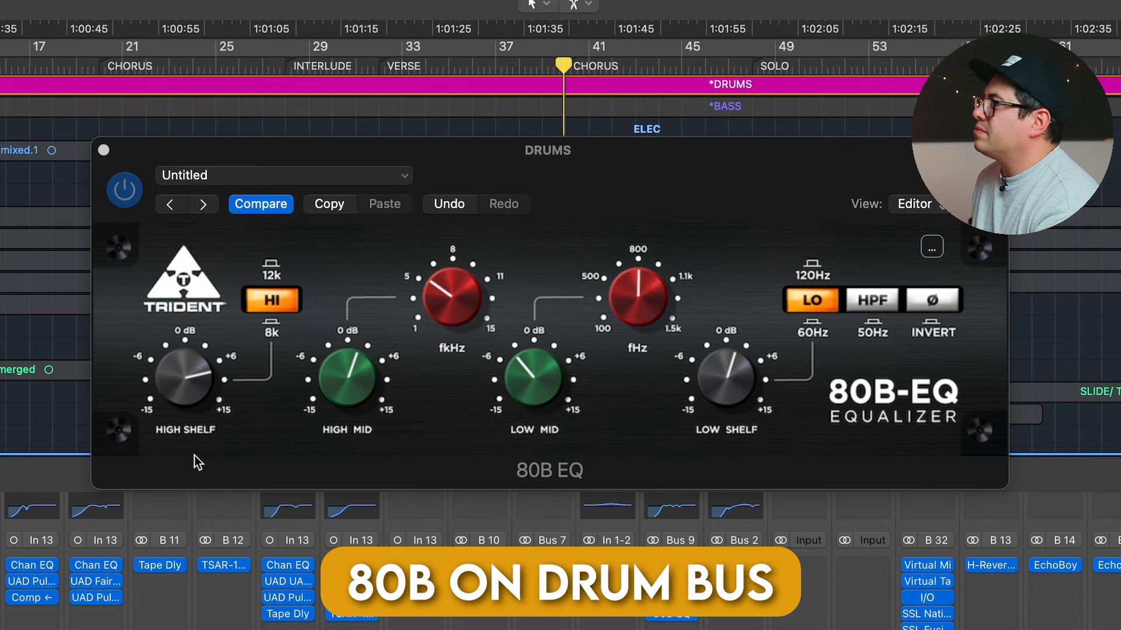
pyautogui.click(126, 189)
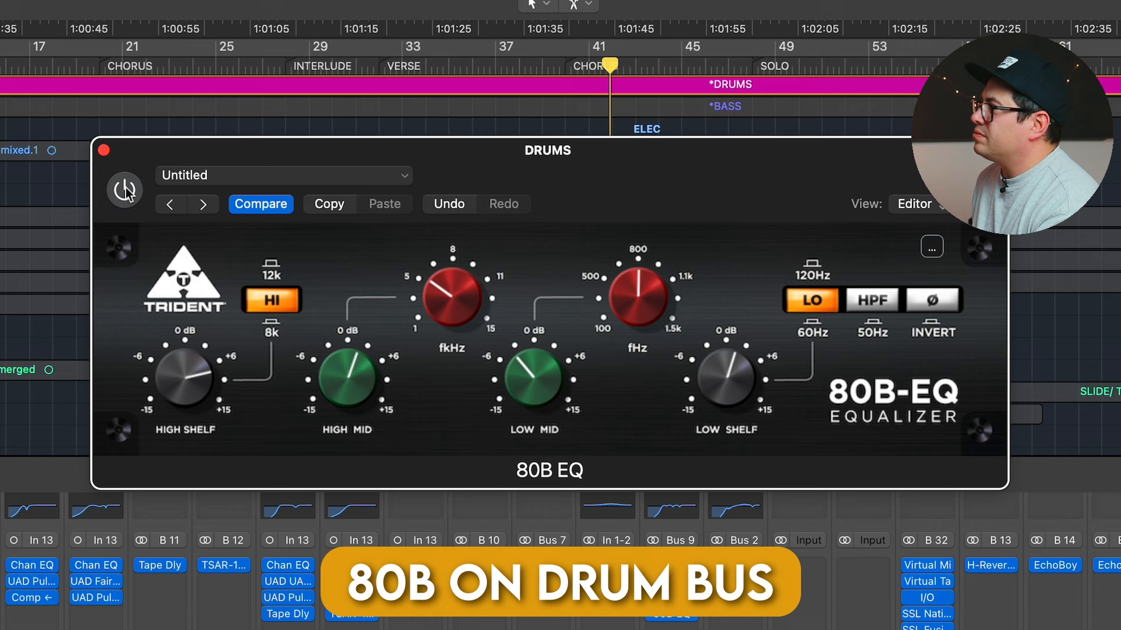
pyautogui.click(125, 189)
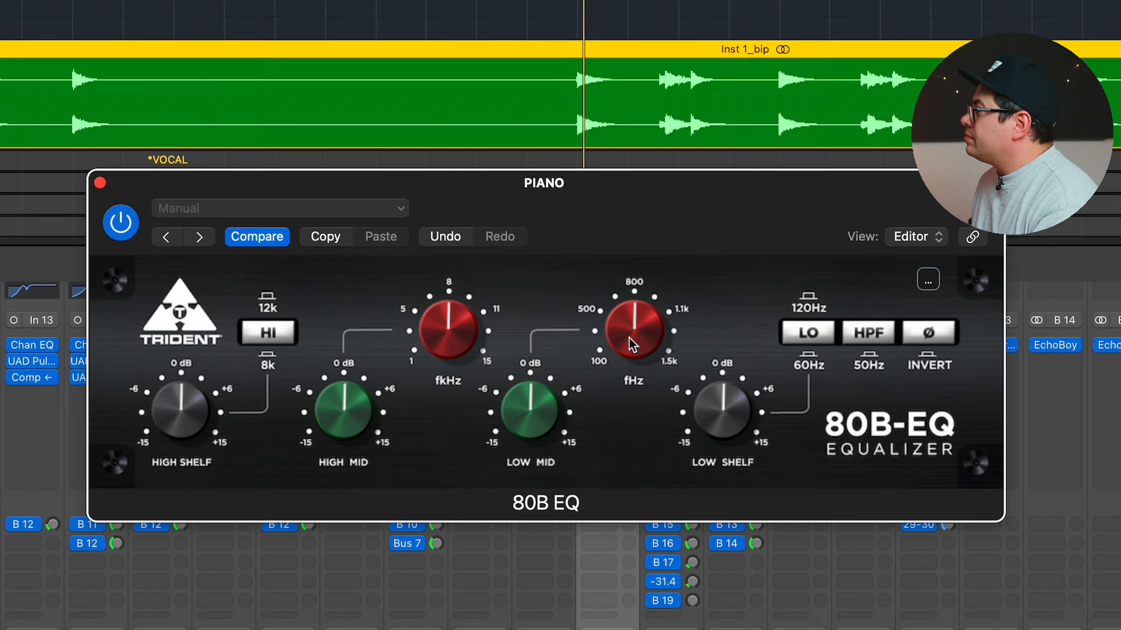
# On the piano EQ, boost the low mid past +6 dB near 100 Hz and cut the high mid past -6 dB below 5 kHz
pyautogui.moveTo(630, 338); pyautogui.dragTo(580, 471)
pyautogui.moveTo(549, 414); pyautogui.dragTo(556, 362)
pyautogui.moveTo(447, 344); pyautogui.dragTo(439, 421)
pyautogui.moveTo(362, 417); pyautogui.dragTo(352, 482)
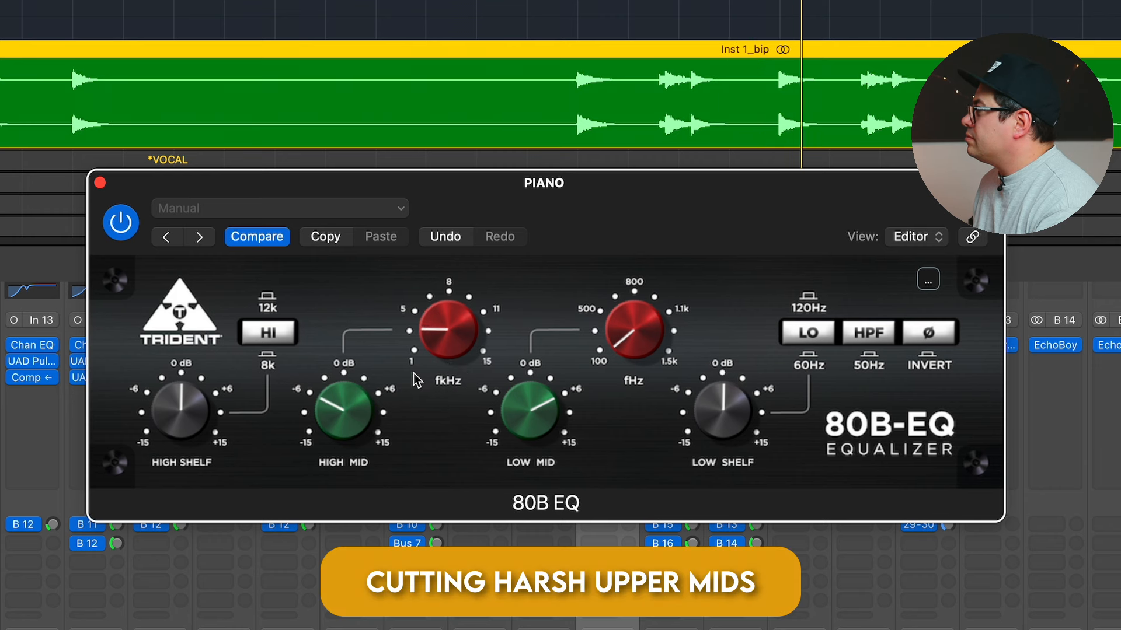
# Cut the piano's high shelf slightly and boost its low shelf to 3.5 dB
pyautogui.moveTo(202, 412); pyautogui.dragTo(188, 424)
pyautogui.moveTo(706, 418); pyautogui.dragTo(716, 380)
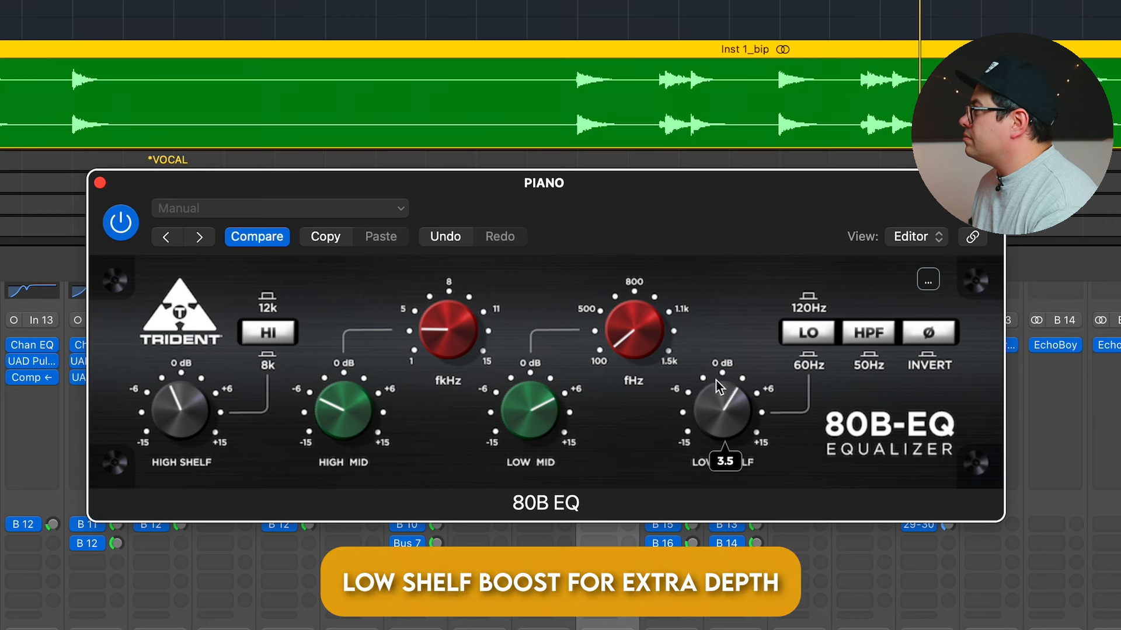
# Compare the piano track with the EQ bypassed and active, leaving it enabled
pyautogui.click(120, 223)
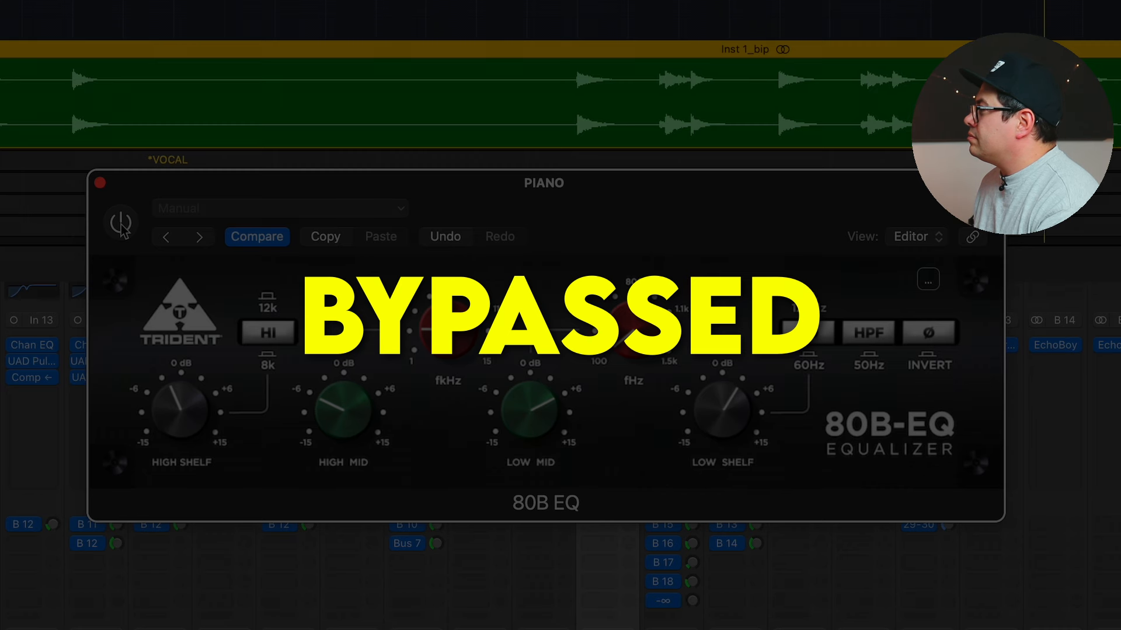
pyautogui.click(121, 223)
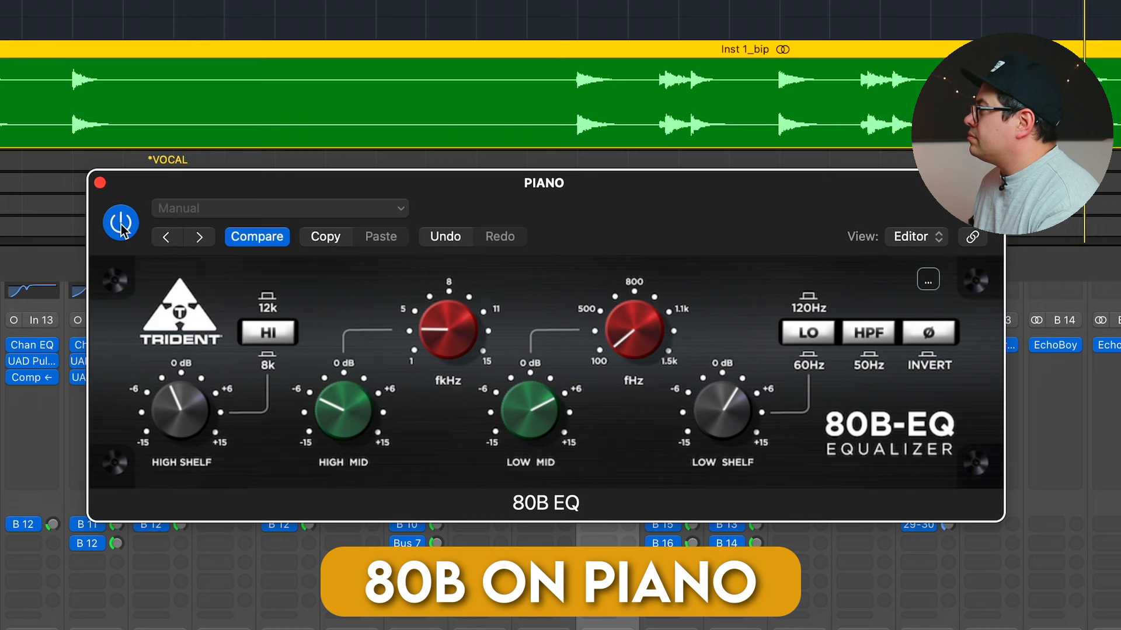